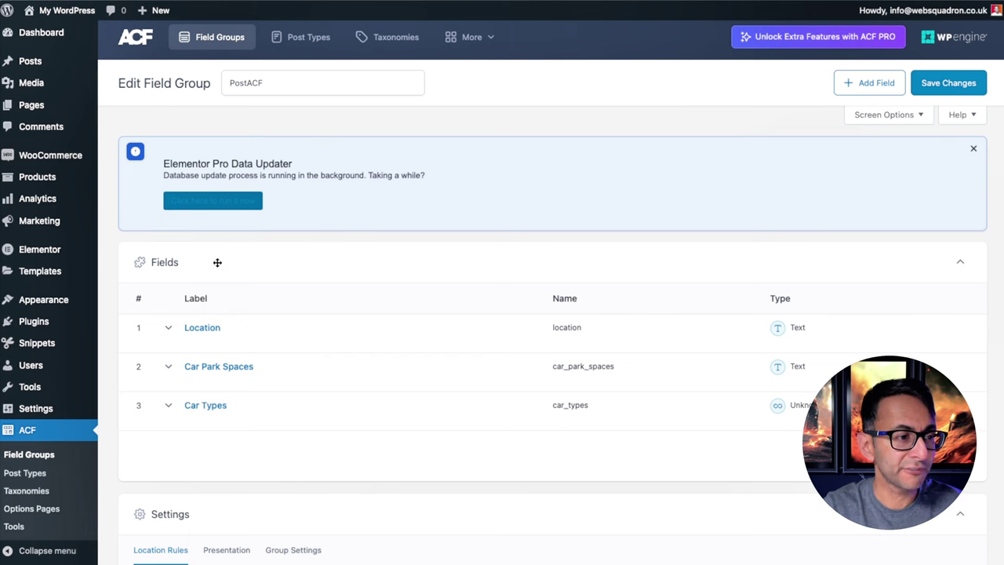
Step: Add a File field labelled "SVG Icon" with the name svg_icon to the PostACF field group and save it
{"action": "left_click", "coordinate": [936, 456]}
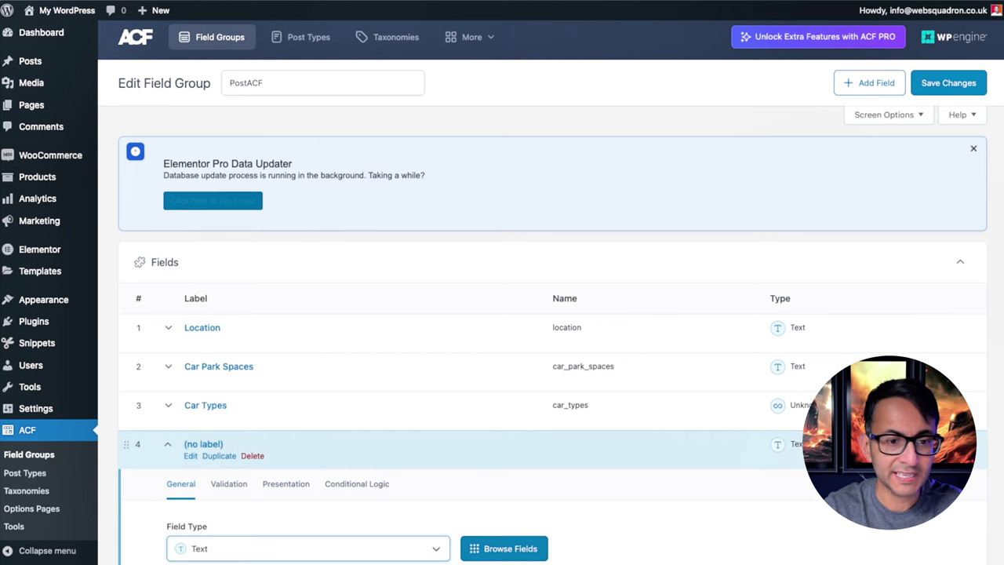
{"action": "scroll", "coordinate": [489, 358], "scroll_direction": "down", "scroll_amount": 4}
{"action": "scroll", "coordinate": [393, 314], "scroll_direction": "up", "scroll_amount": 1}
{"action": "left_click", "coordinate": [306, 240]}
{"action": "left_click", "coordinate": [256, 412]}
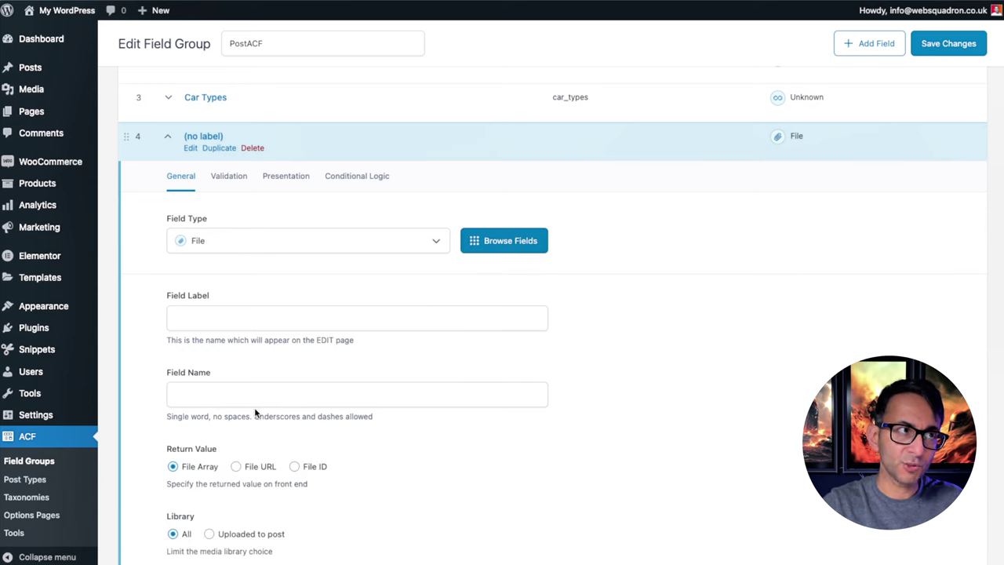
{"action": "left_click", "coordinate": [261, 316]}
{"action": "type", "text": "SVG Icon"}
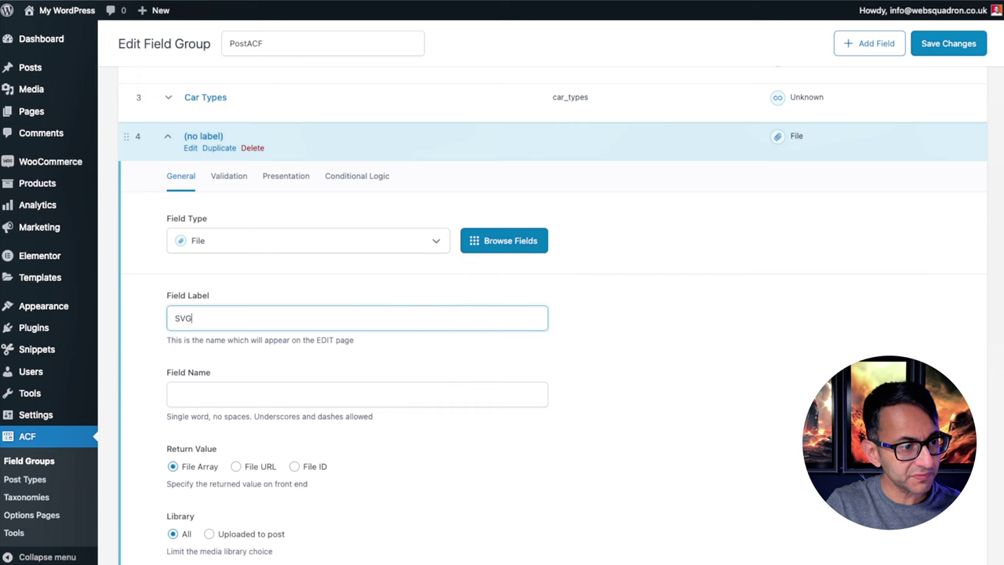
{"action": "left_click", "coordinate": [311, 413]}
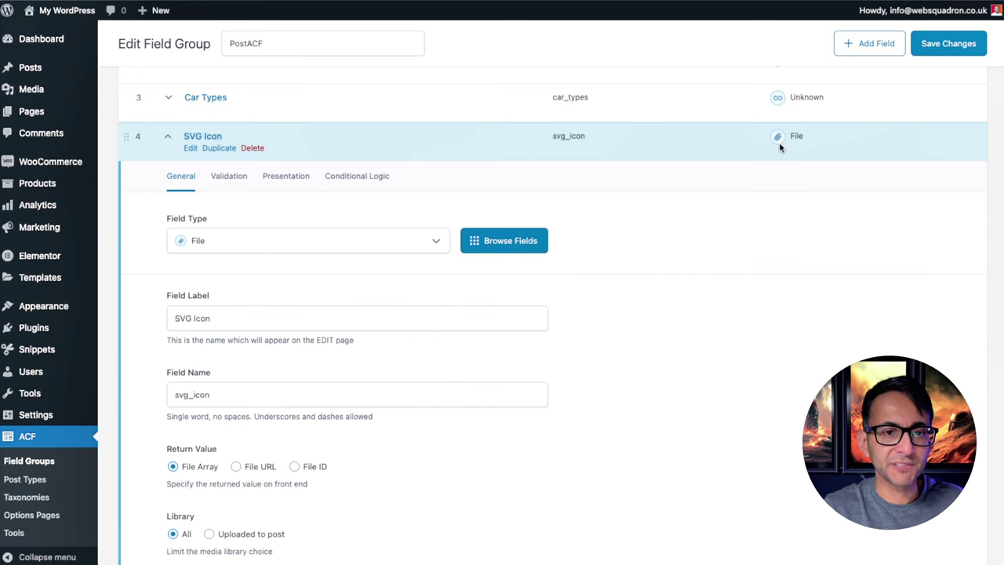
{"action": "left_click", "coordinate": [934, 53]}
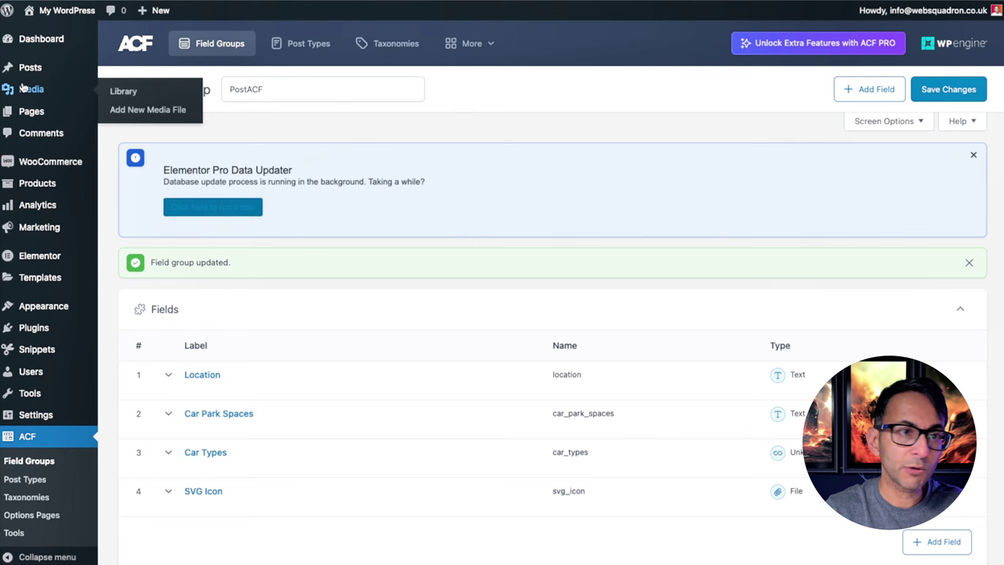
Step: Open Post 7 for editing, attach SVG.svg from the media library to its SVG Icon field, and update the post
{"action": "mouse_move", "coordinate": [83, 67]}
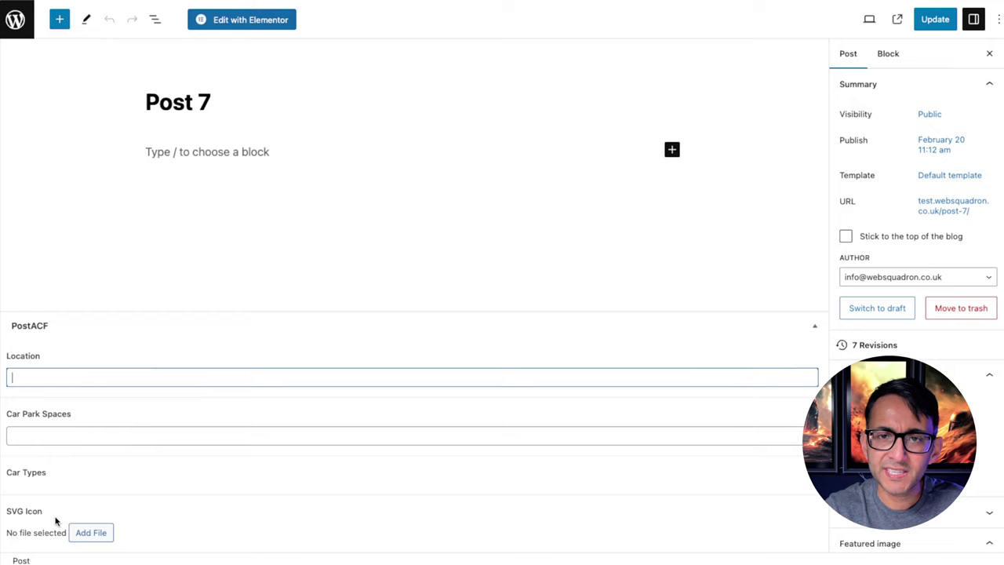
{"action": "left_click", "coordinate": [78, 536]}
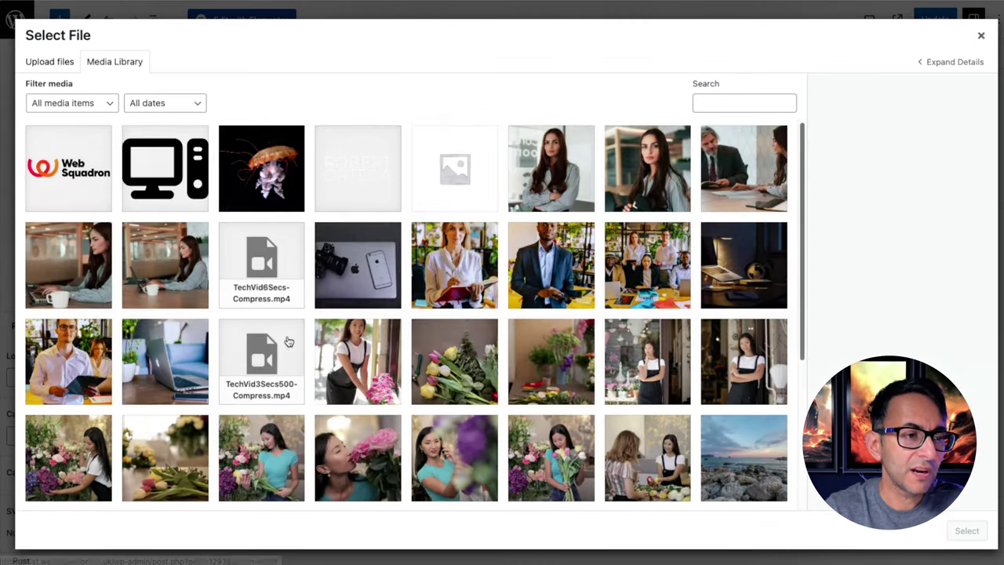
{"action": "left_click", "coordinate": [84, 179]}
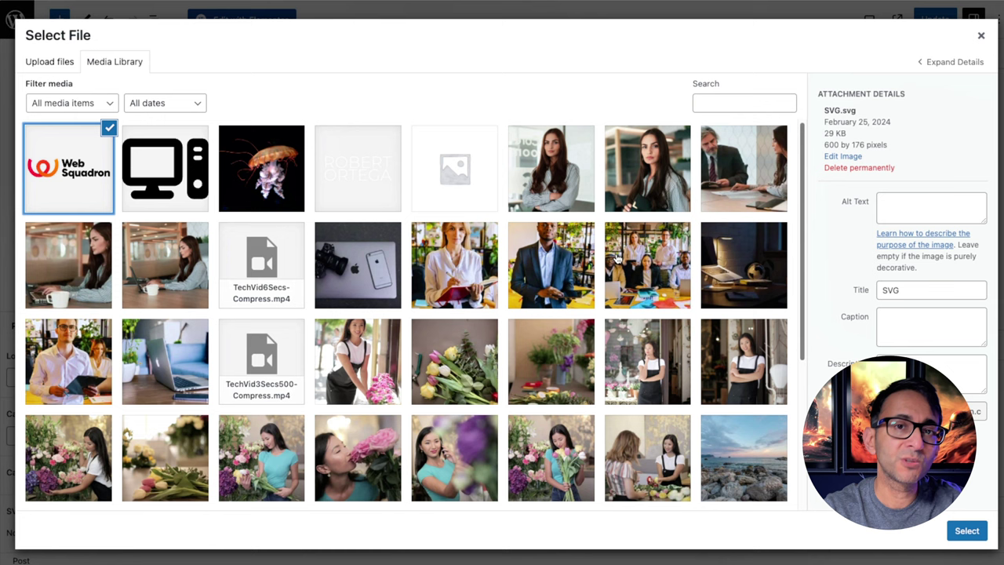
{"action": "left_click", "coordinate": [981, 532]}
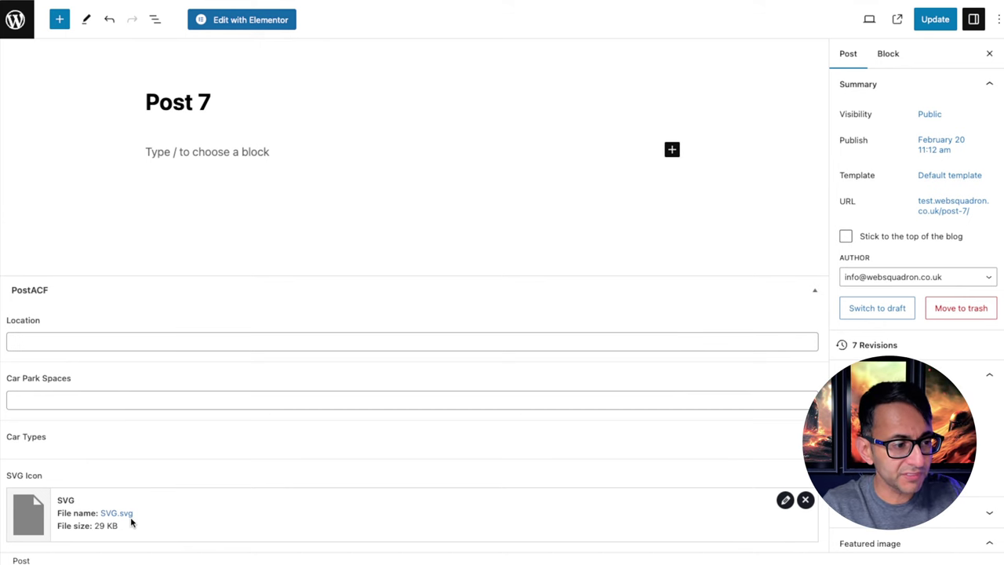
{"action": "left_click", "coordinate": [934, 19]}
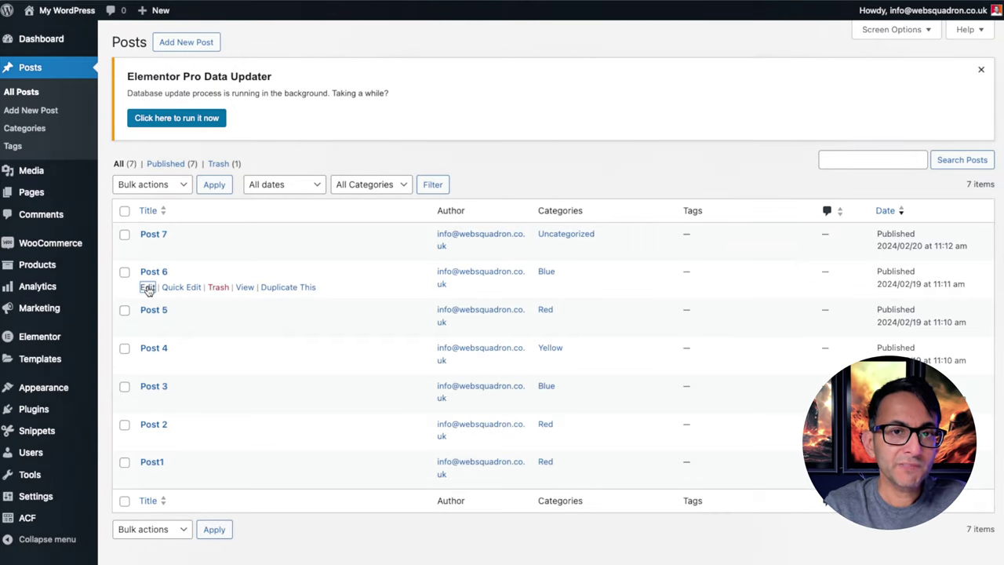
Step: Edit Post 6, attach computer-solid.svg from the media library to its SVG Icon field, and update the post
{"action": "left_click", "coordinate": [147, 289]}
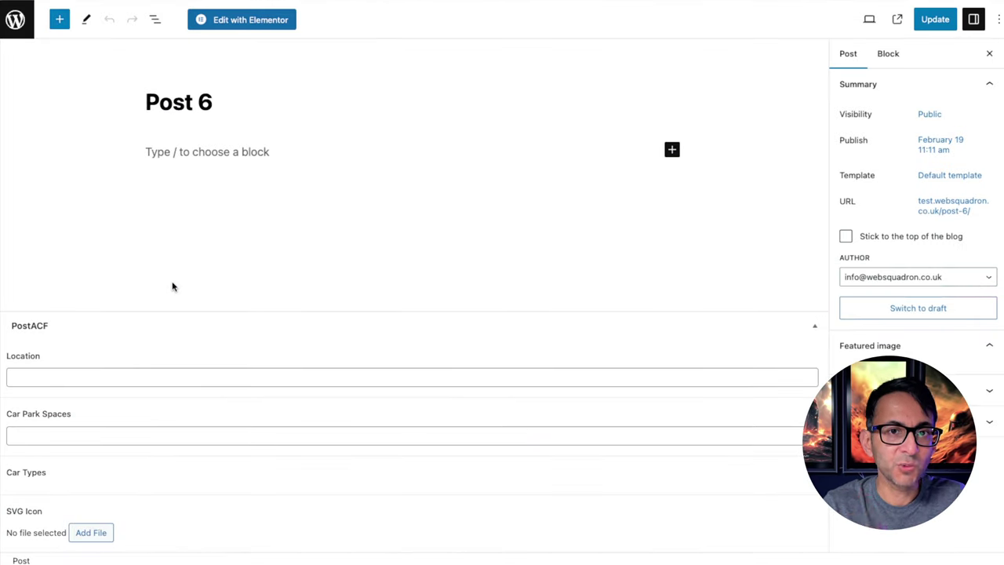
{"action": "left_click", "coordinate": [92, 534]}
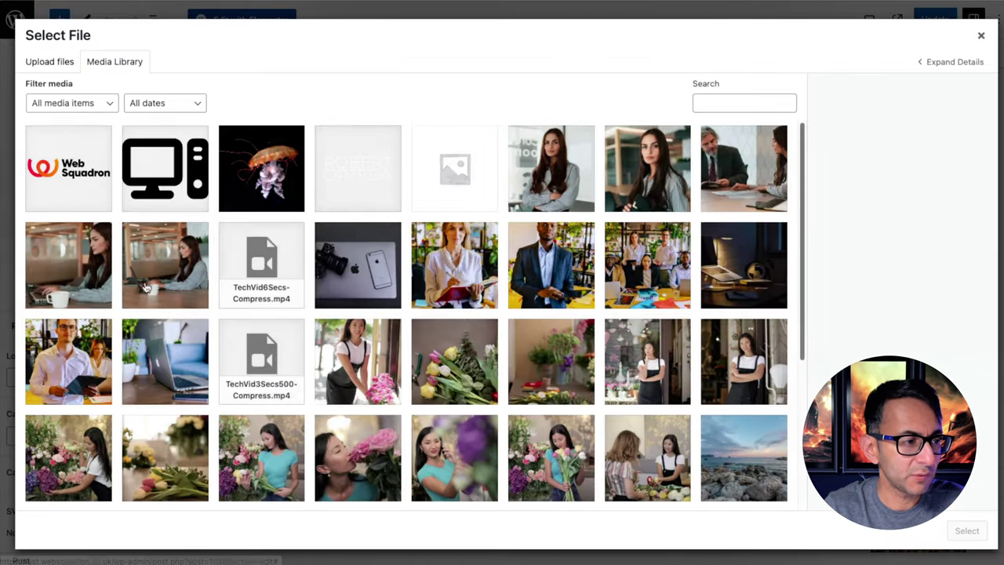
{"action": "left_click", "coordinate": [171, 190]}
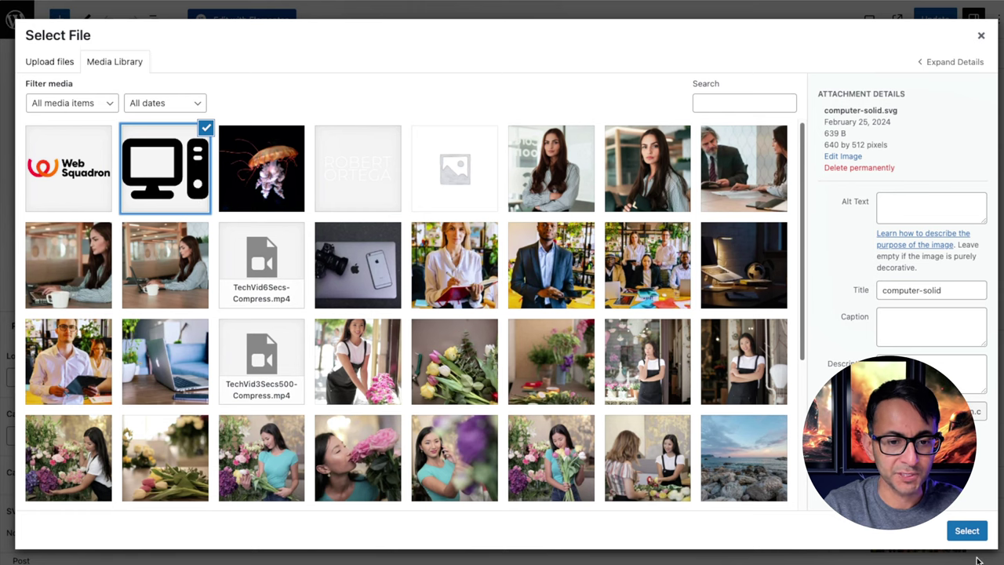
{"action": "left_click", "coordinate": [981, 532]}
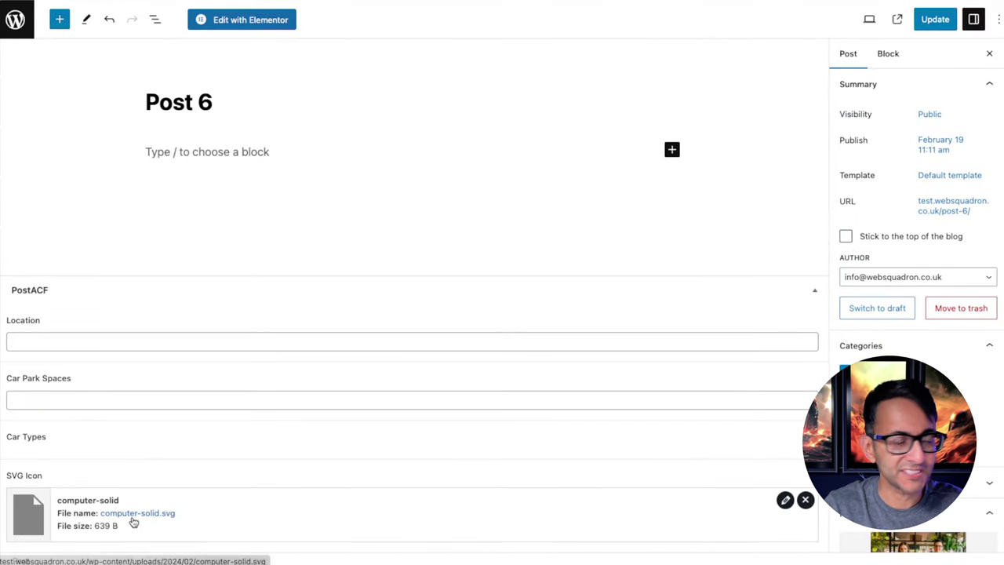
{"action": "left_click", "coordinate": [935, 22]}
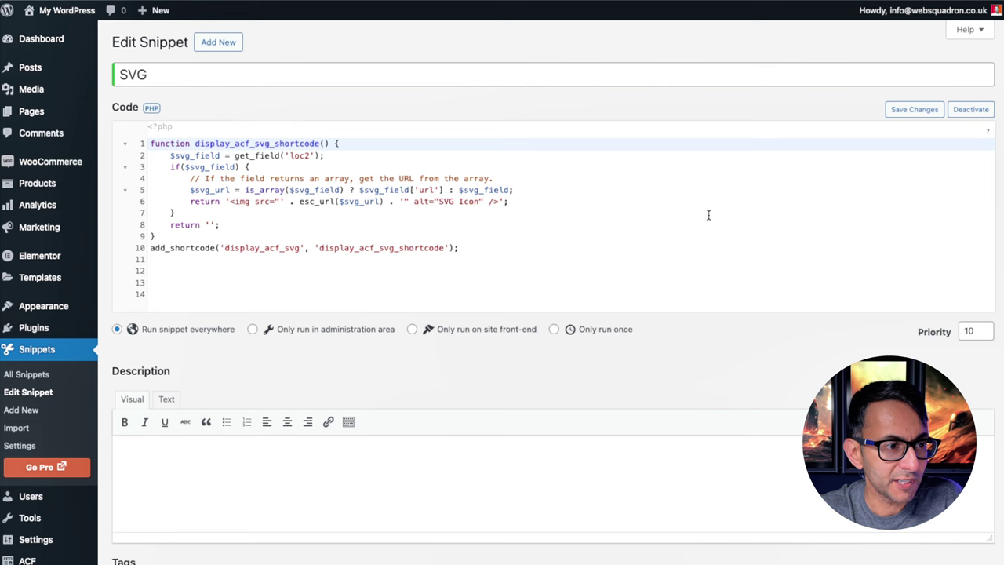
Step: In the SVG code snippet, set the get_field name to svg_icon, select the display_acf_svg shortcode name, and save the snippet
{"action": "left_click", "coordinate": [617, 224]}
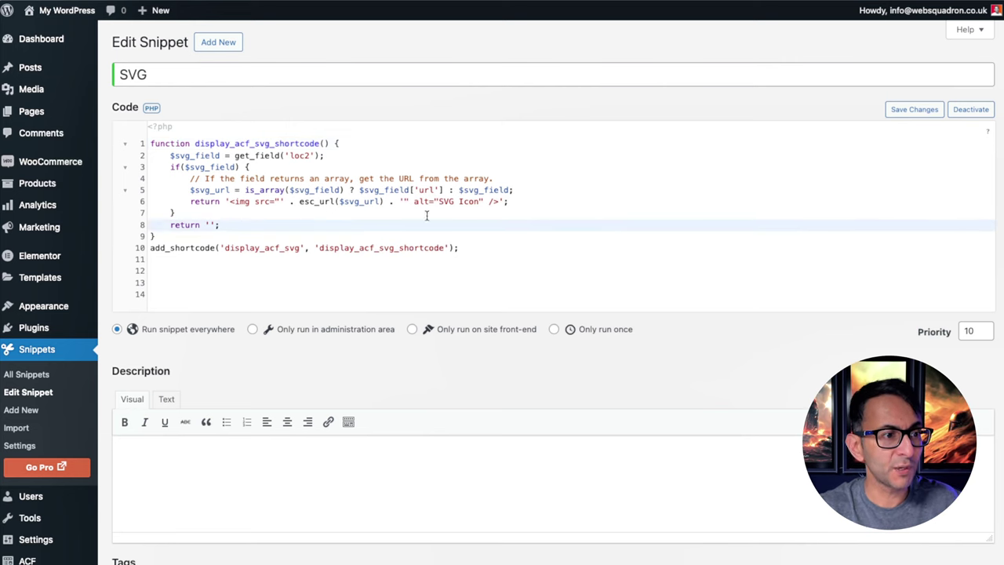
{"action": "double_click", "coordinate": [300, 156]}
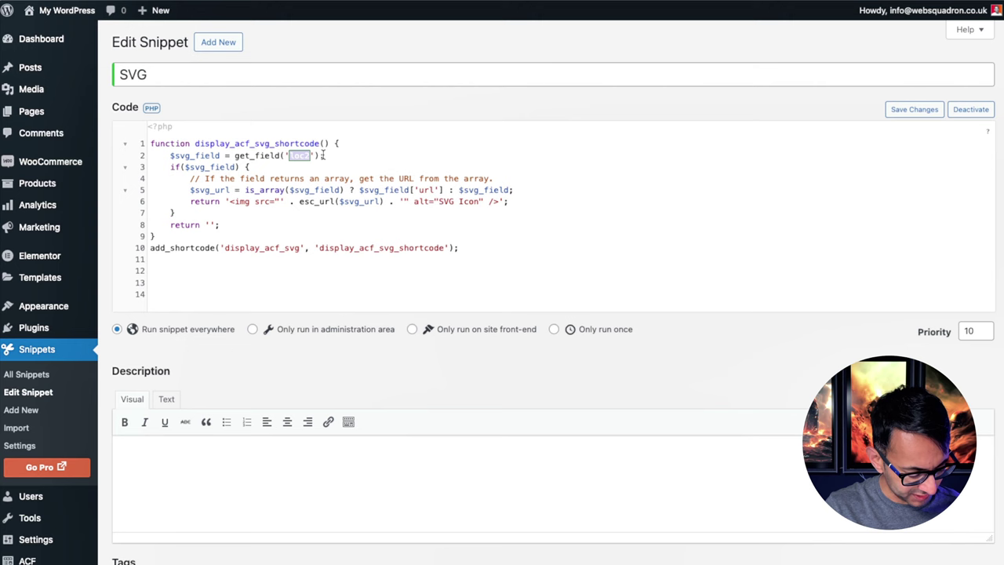
{"action": "type", "text": "svg_icon"}
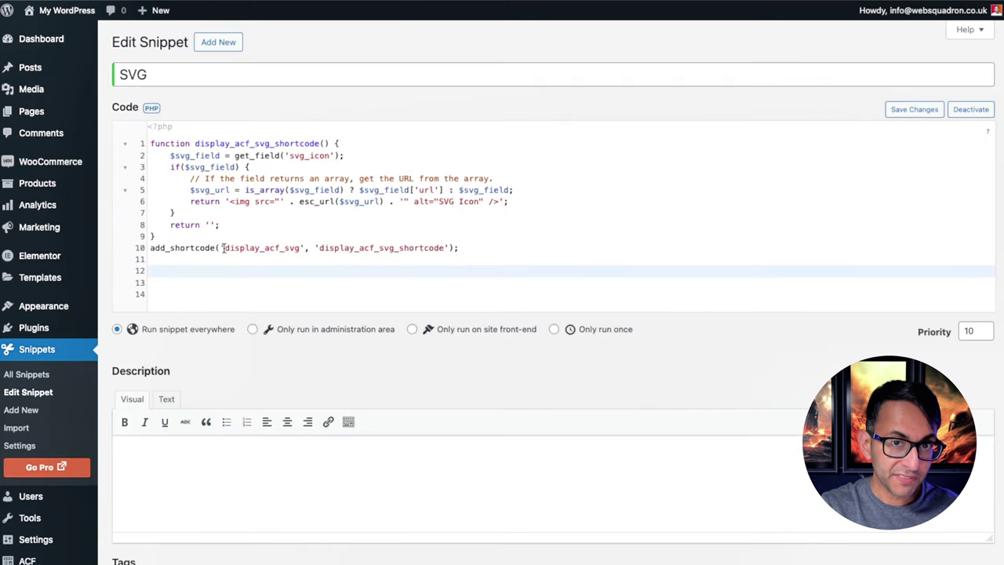
{"action": "left_click", "coordinate": [223, 248]}
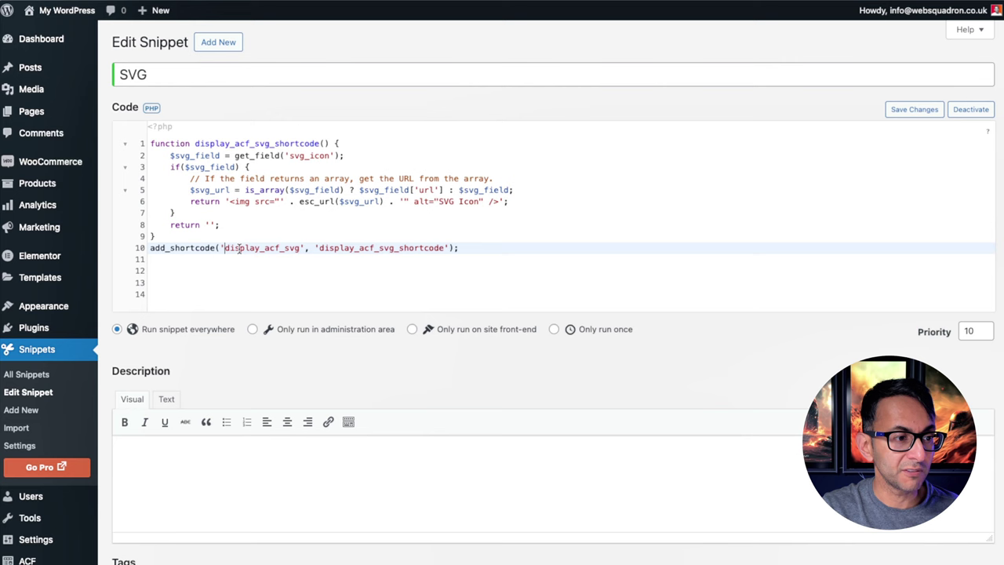
{"action": "left_click_drag", "start_coordinate": [303, 248], "coordinate": [224, 248]}
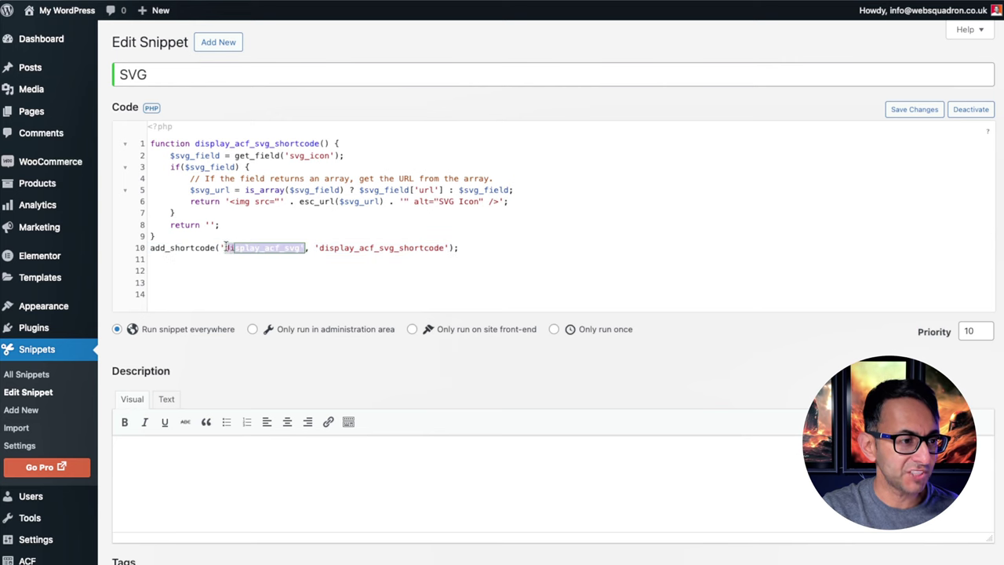
{"action": "left_click", "coordinate": [912, 109]}
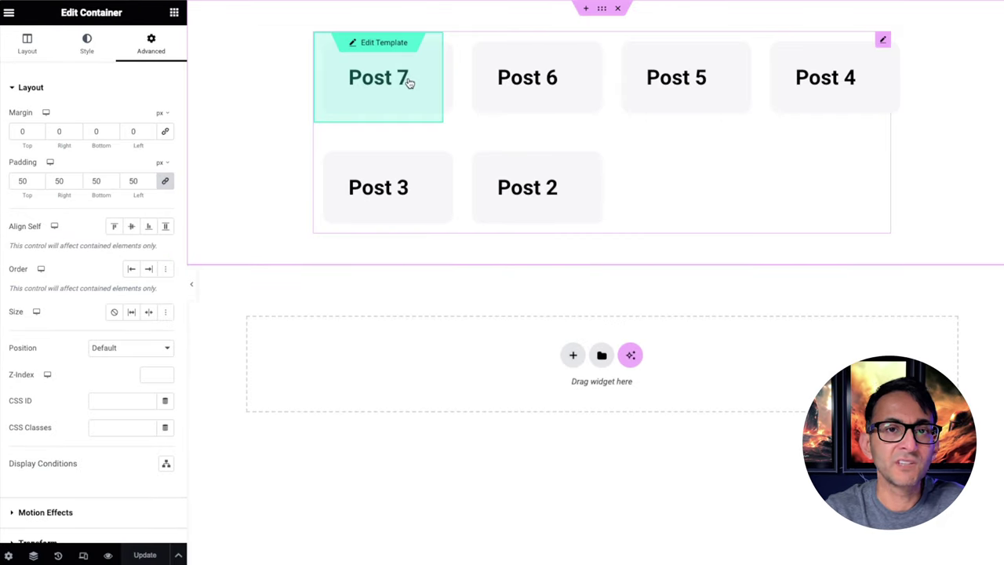
Step: Open the post loop template for editing in Elementor and place a Shortcode widget above the post title
{"action": "left_click", "coordinate": [398, 42]}
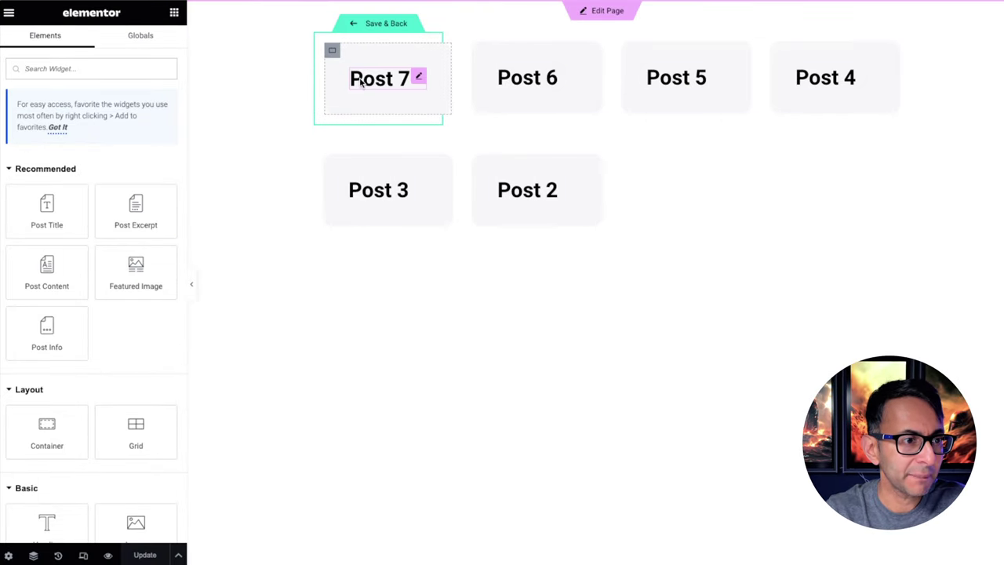
{"action": "left_click", "coordinate": [111, 65]}
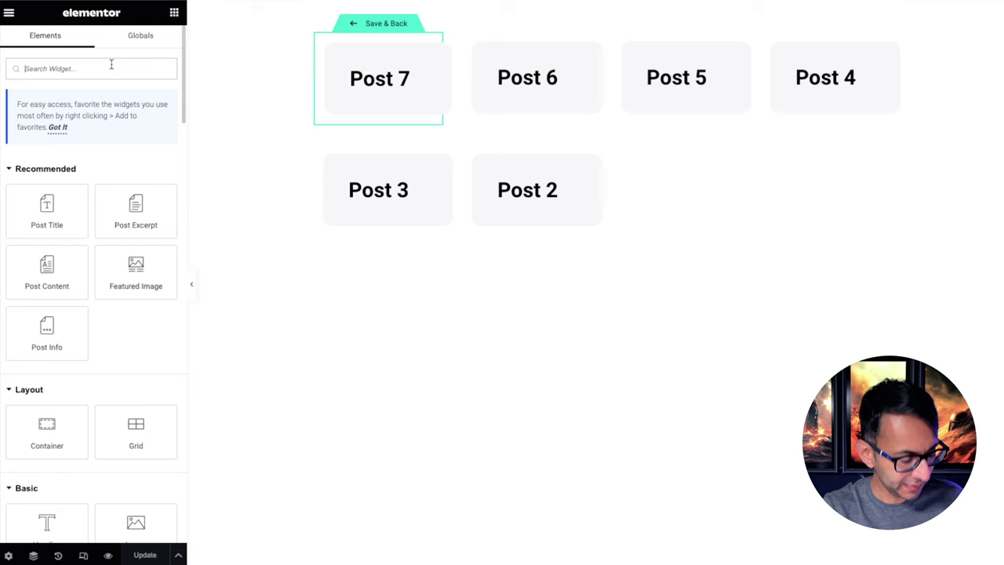
{"action": "type", "text": "sho"}
{"action": "left_click_drag", "start_coordinate": [47, 179], "coordinate": [383, 96]}
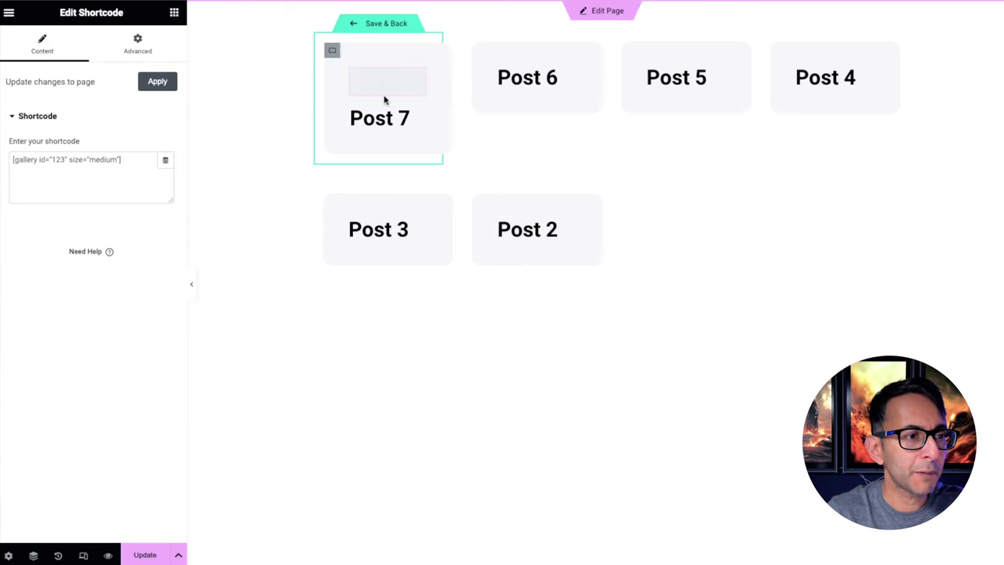
Step: Enter [display_acf_svg] as the widget's shortcode, then save the template and return to the page
{"action": "left_click", "coordinate": [98, 170]}
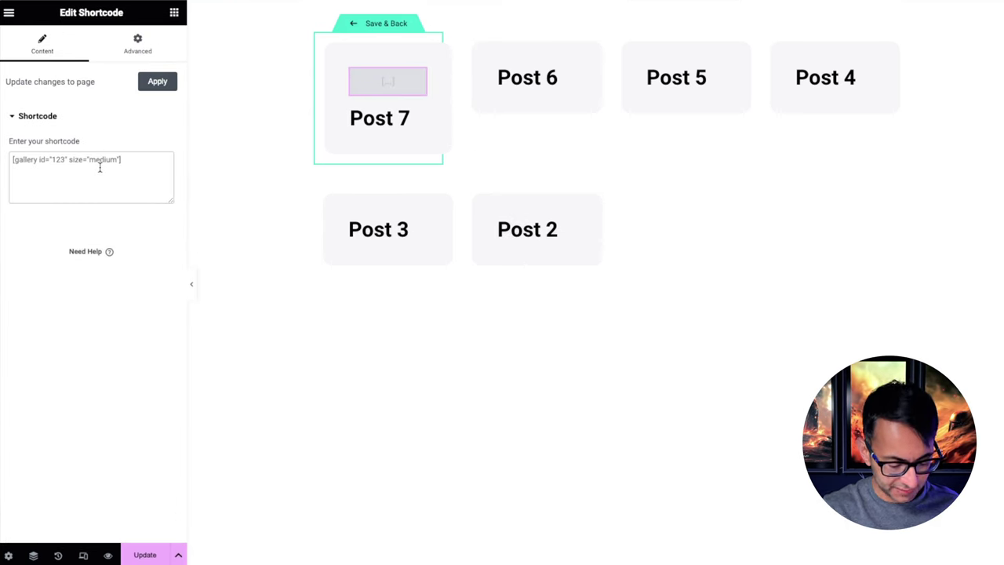
{"action": "type", "text": "[display_acf_svg]"}
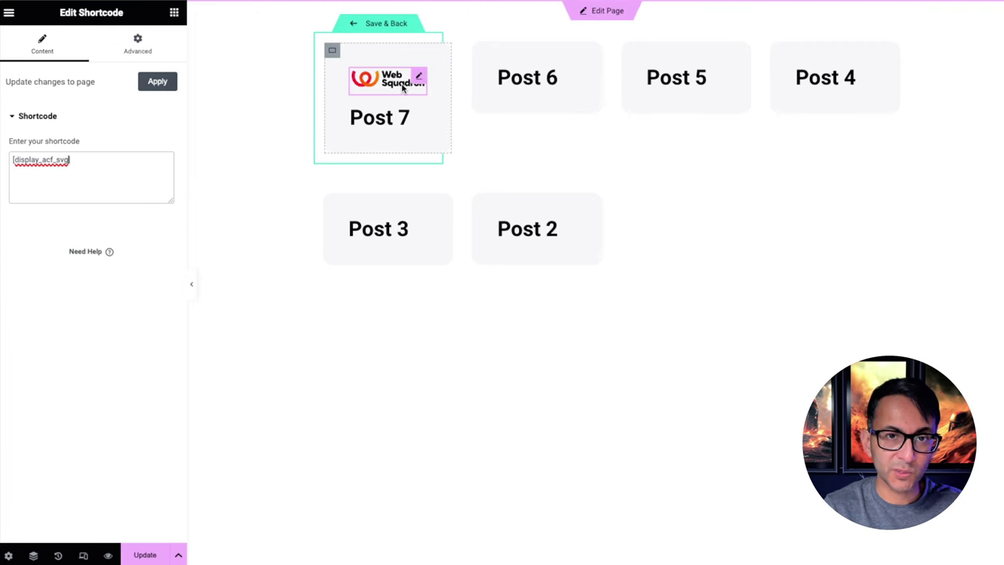
{"action": "key", "text": "ctrl+s"}
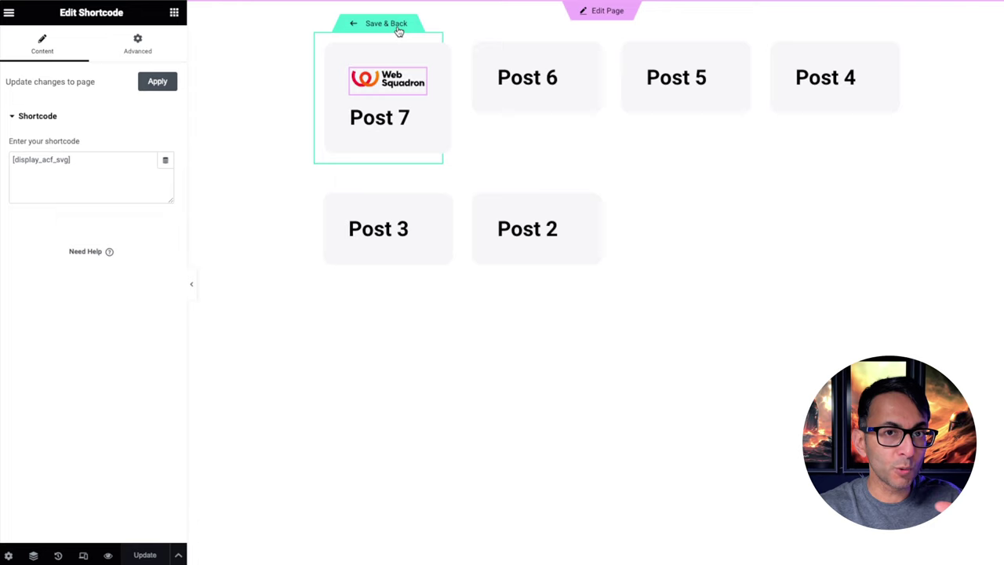
{"action": "left_click", "coordinate": [385, 25]}
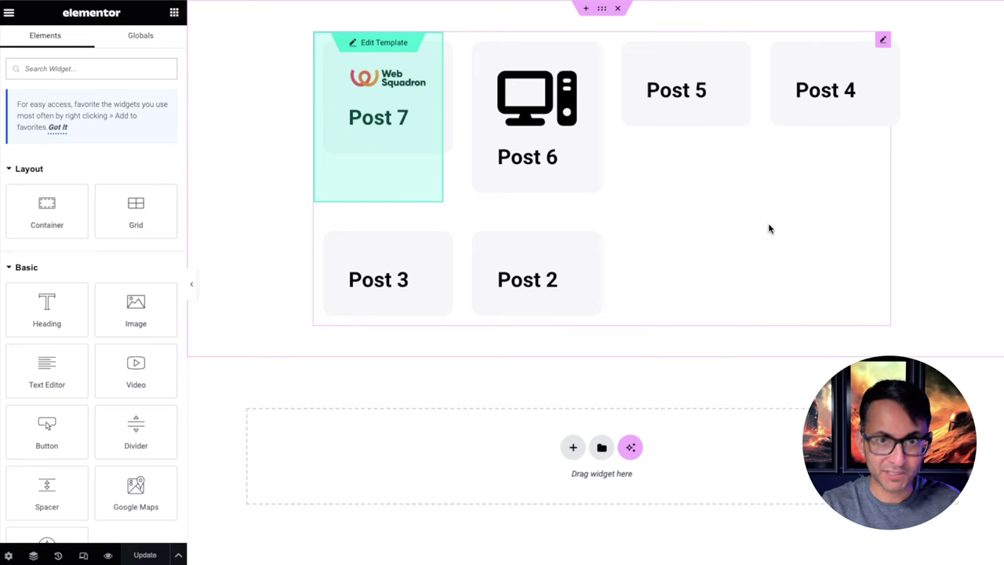
Step: Reopen the loop template and give the Shortcode widget the CSS class svg_icon
{"action": "left_click", "coordinate": [392, 41]}
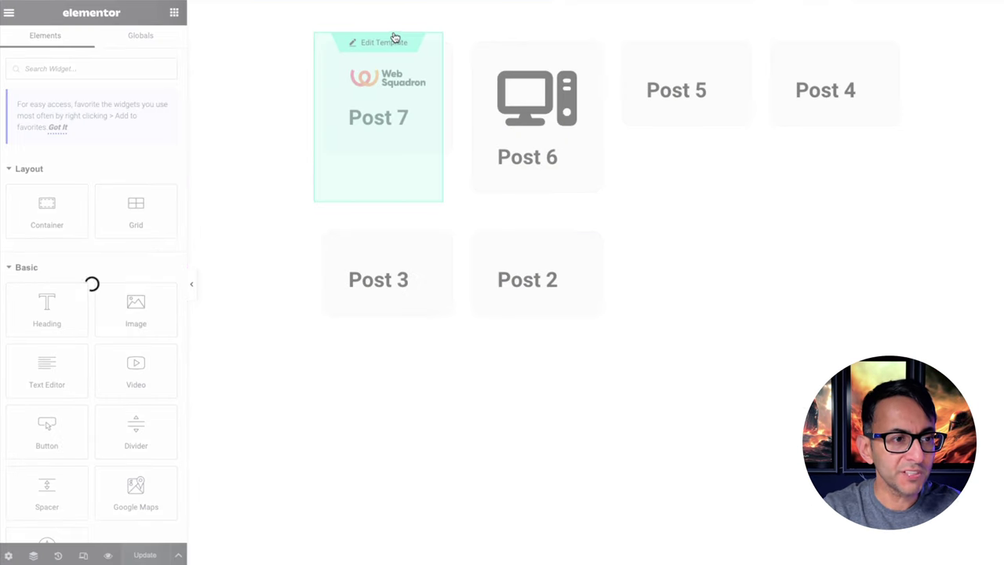
{"action": "left_click", "coordinate": [419, 79]}
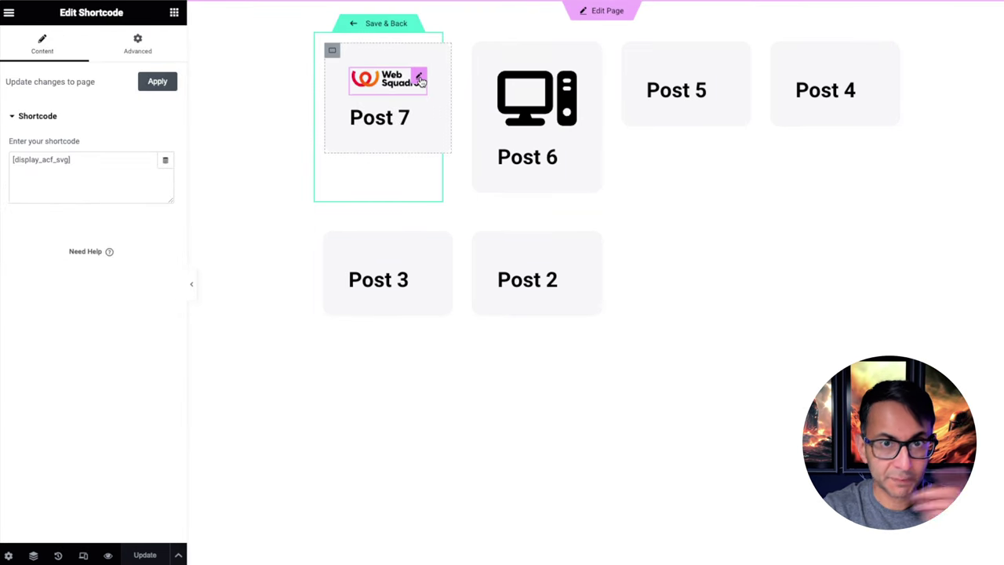
{"action": "left_click", "coordinate": [138, 44]}
{"action": "scroll", "coordinate": [67, 372], "scroll_direction": "down", "scroll_amount": 3}
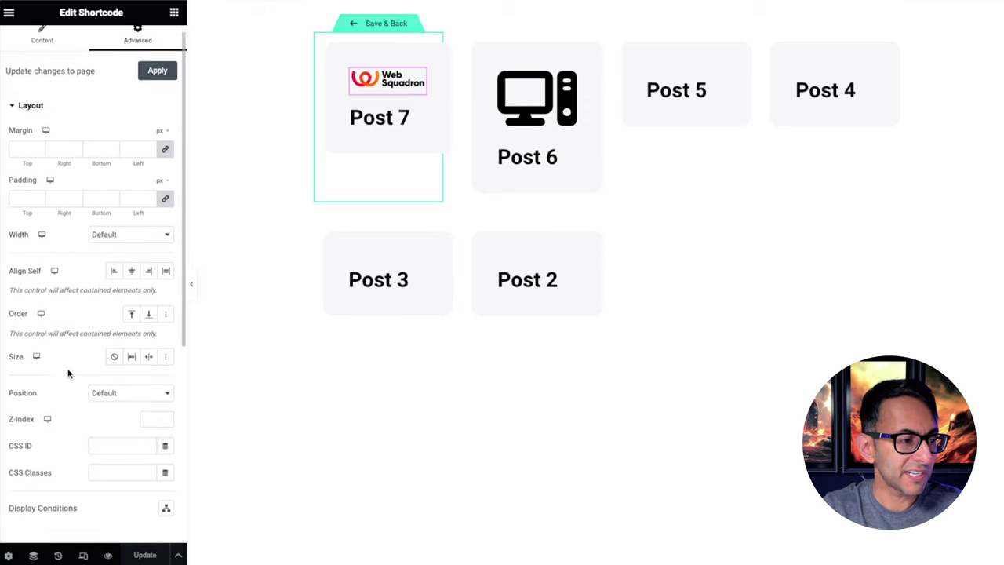
{"action": "type", "text": "svg_icon"}
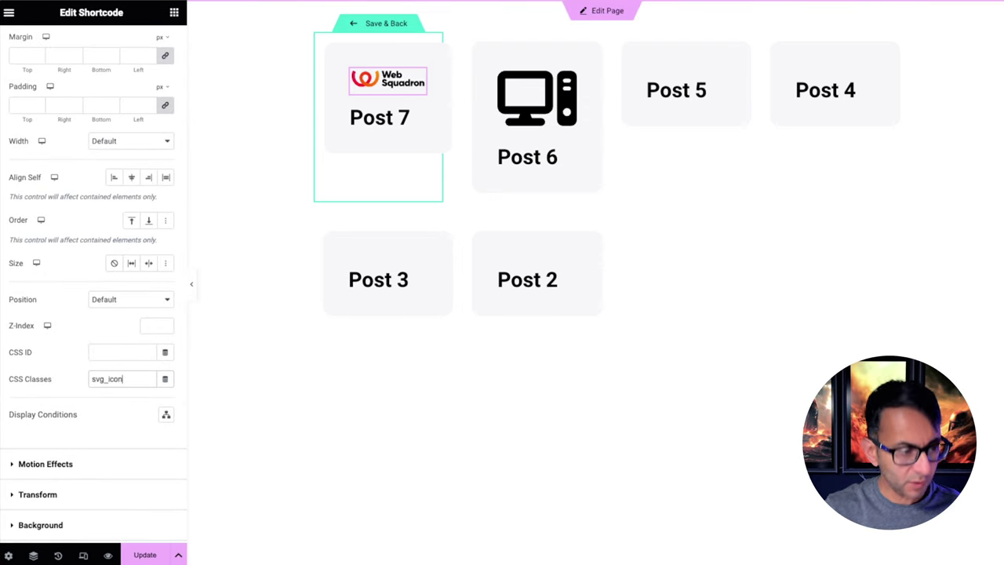
Step: Add custom CSS to the Shortcode widget setting ".svg_icon img" to 100px width and 100px height, and preview the page
{"action": "scroll", "coordinate": [87, 439], "scroll_direction": "down", "scroll_amount": 3}
{"action": "left_click", "coordinate": [88, 439]}
{"action": "left_click", "coordinate": [99, 431]}
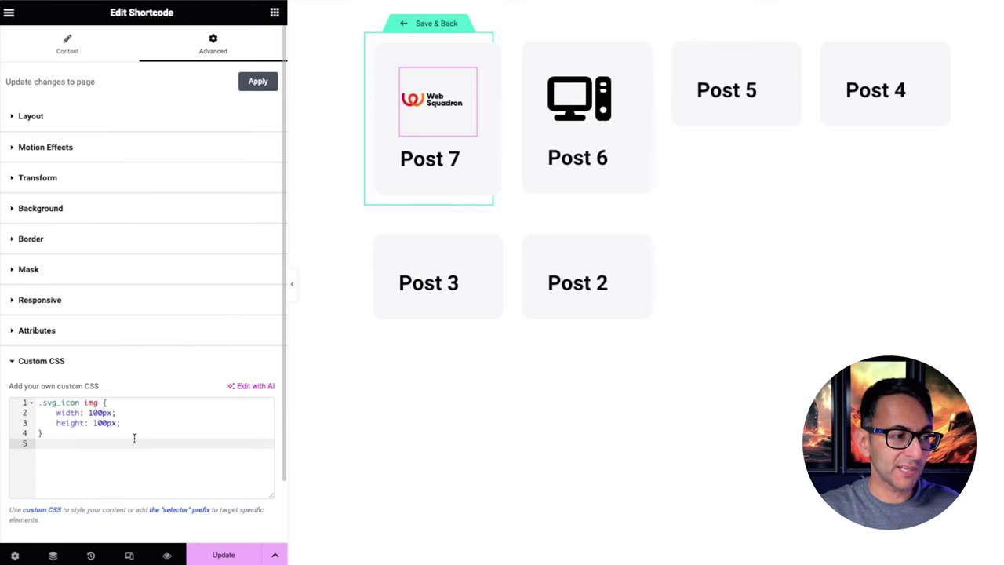
{"action": "key", "text": "ctrl+p"}
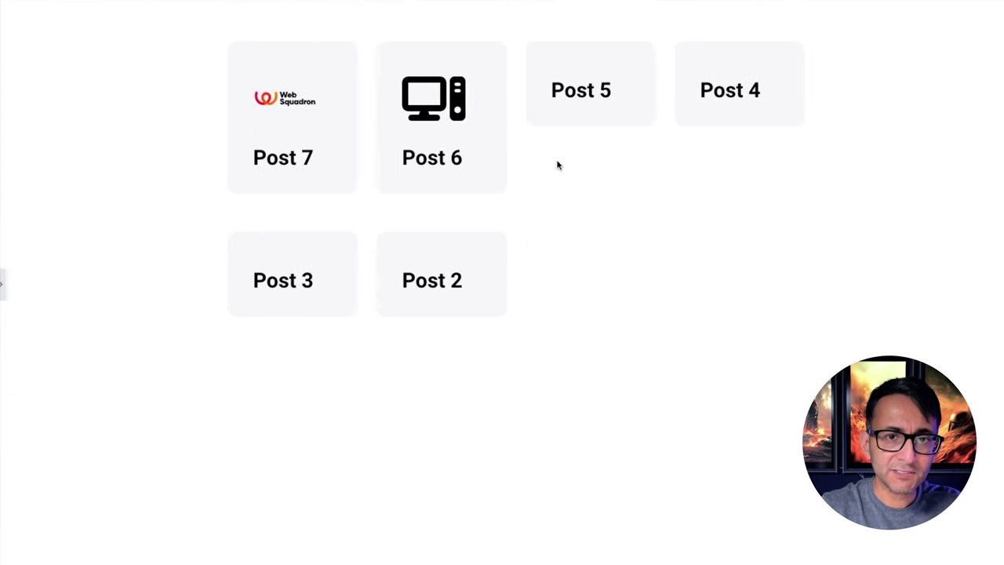